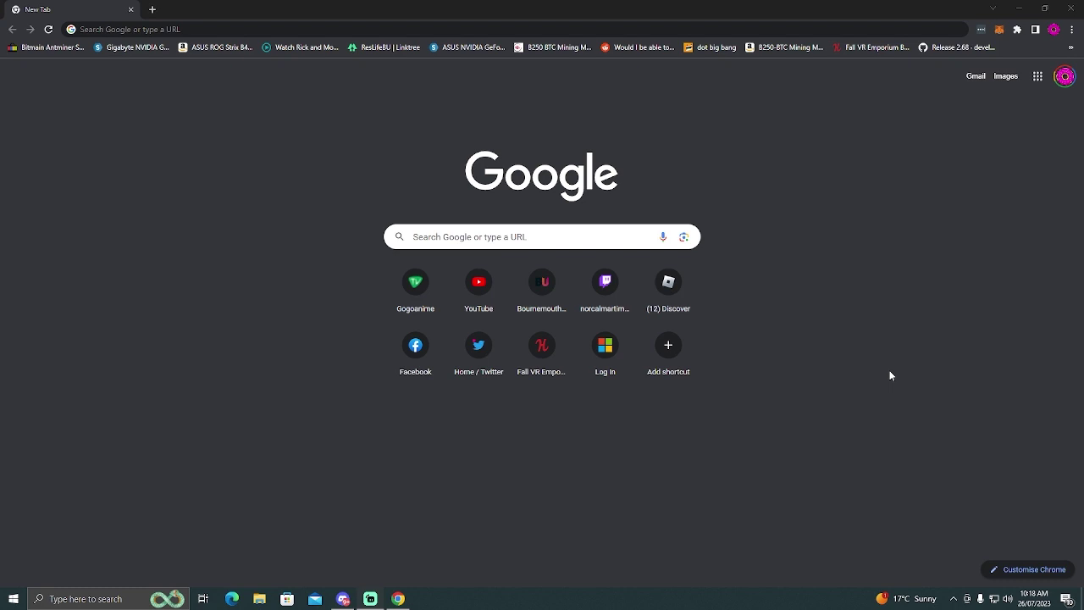
Step: Open the Roblox-Account-Manager GitHub repository and download Roblox.Account.Manager.3.6.1.zip from the latest release
left_click(618, 30)
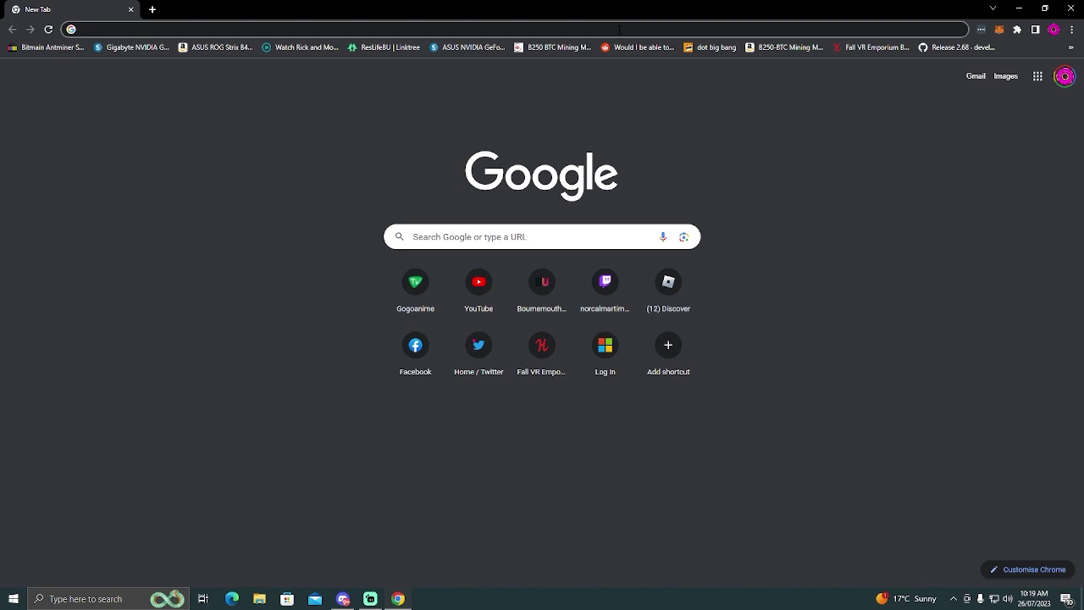
type("robl")
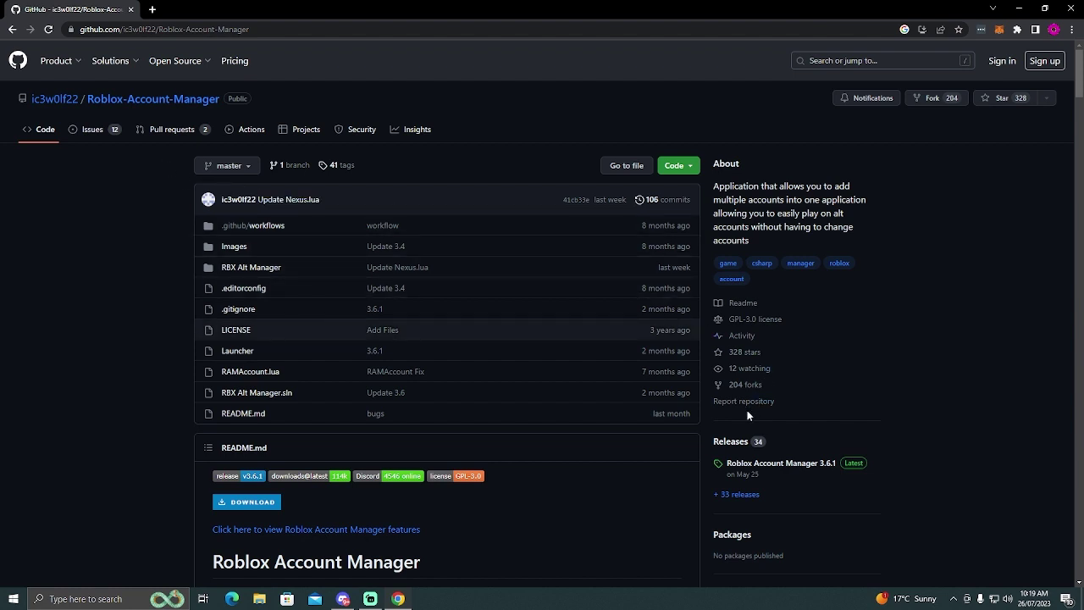
left_click(779, 464)
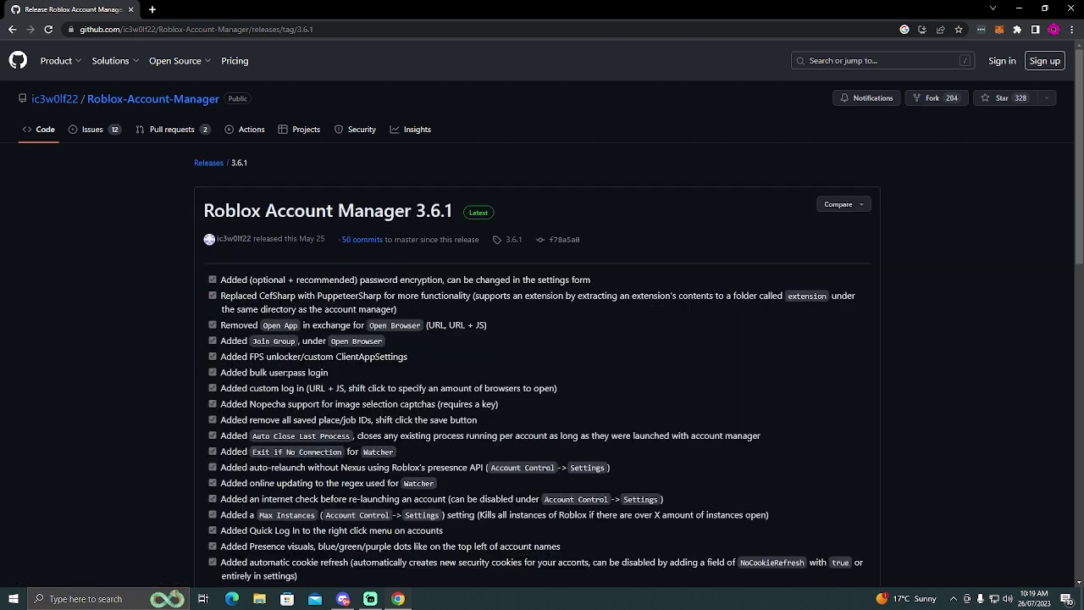
scroll(402, 410, "down", 15)
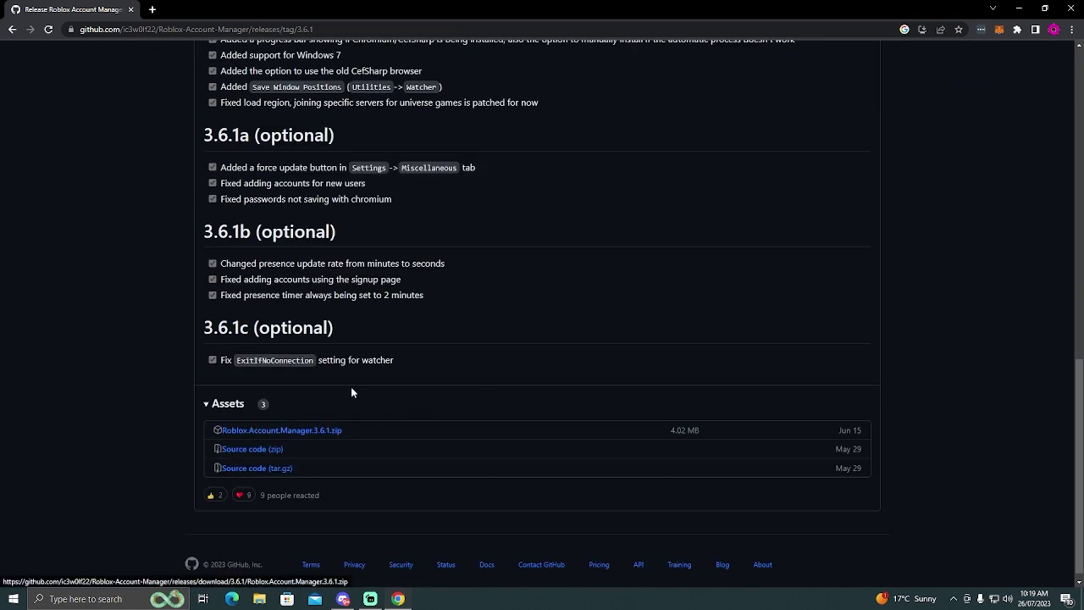
left_click(320, 432)
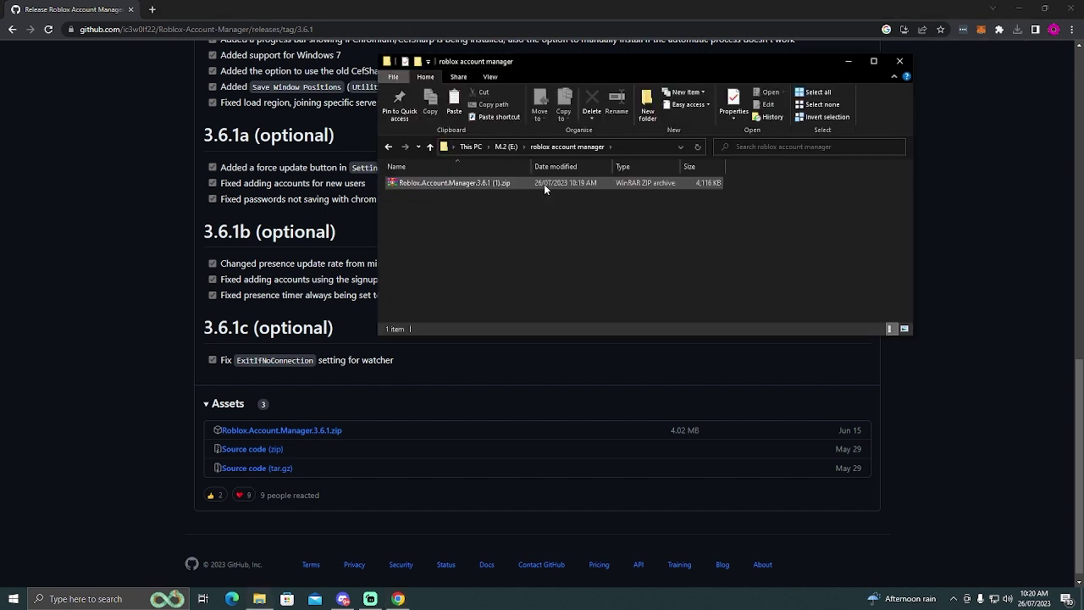
Step: Extract the downloaded Roblox.Account.Manager.3.6.1 (1).zip into a folder of the same name
right_click(544, 186)
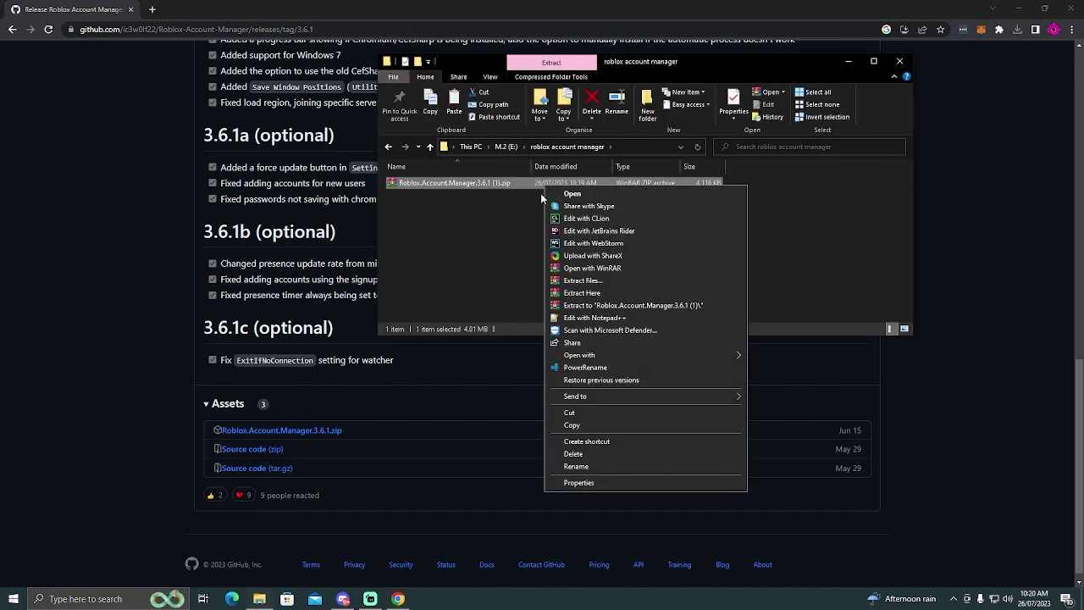
left_click(615, 309)
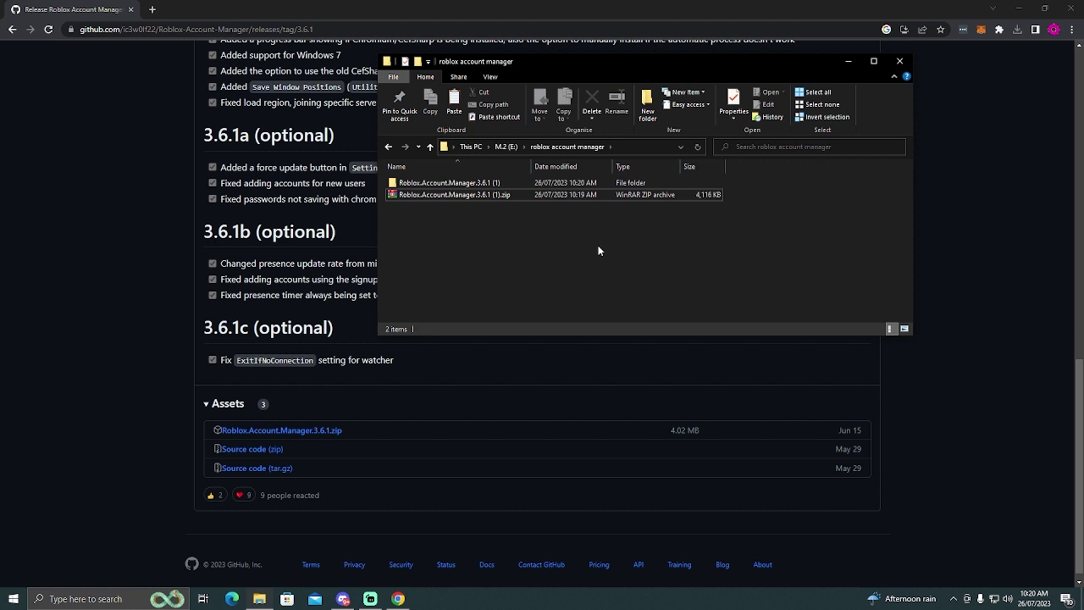
left_click(627, 184)
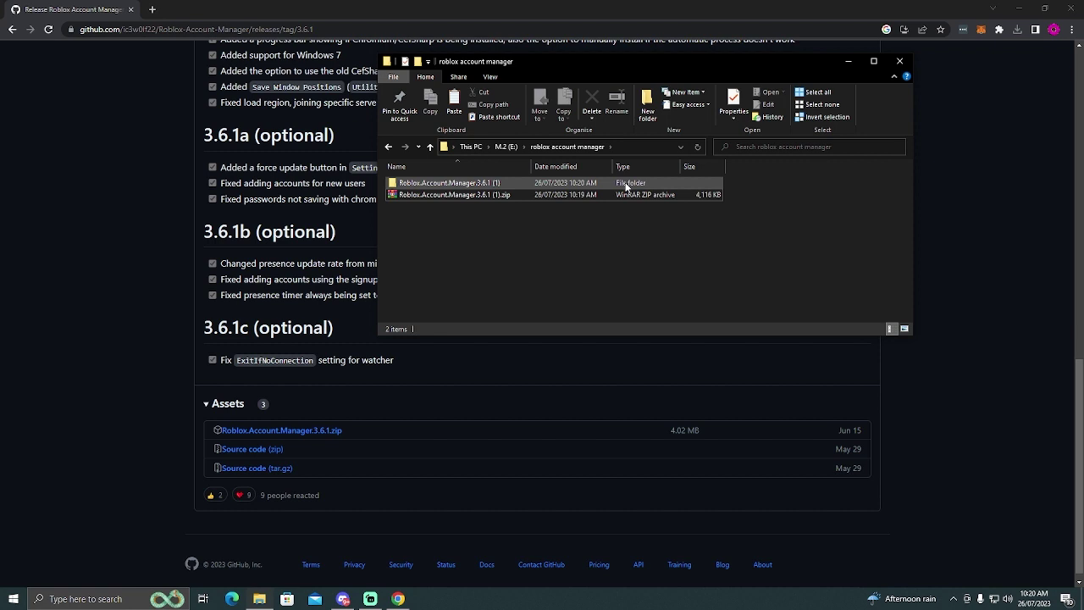
Step: Run Roblox Account Manager.exe from the extracted folder and secure its data with Default Encryption
double_click(523, 182)
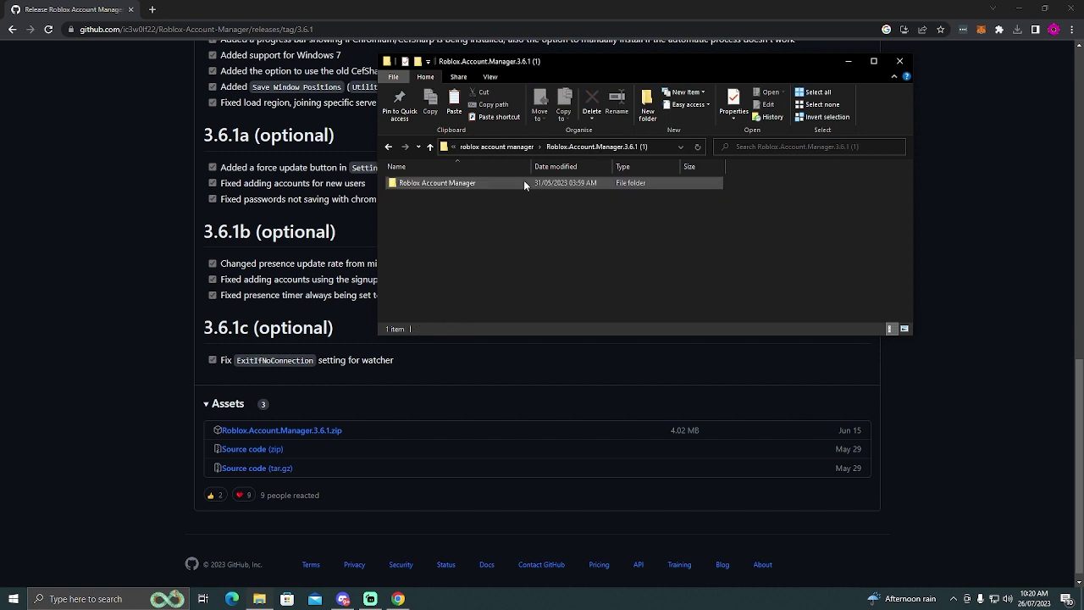
double_click(524, 183)
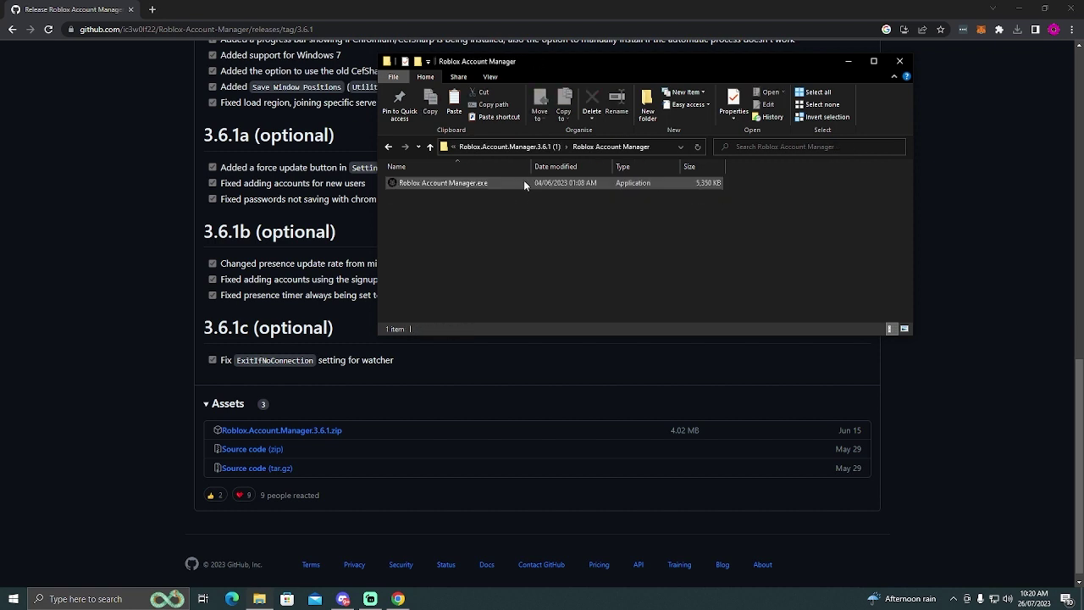
double_click(480, 183)
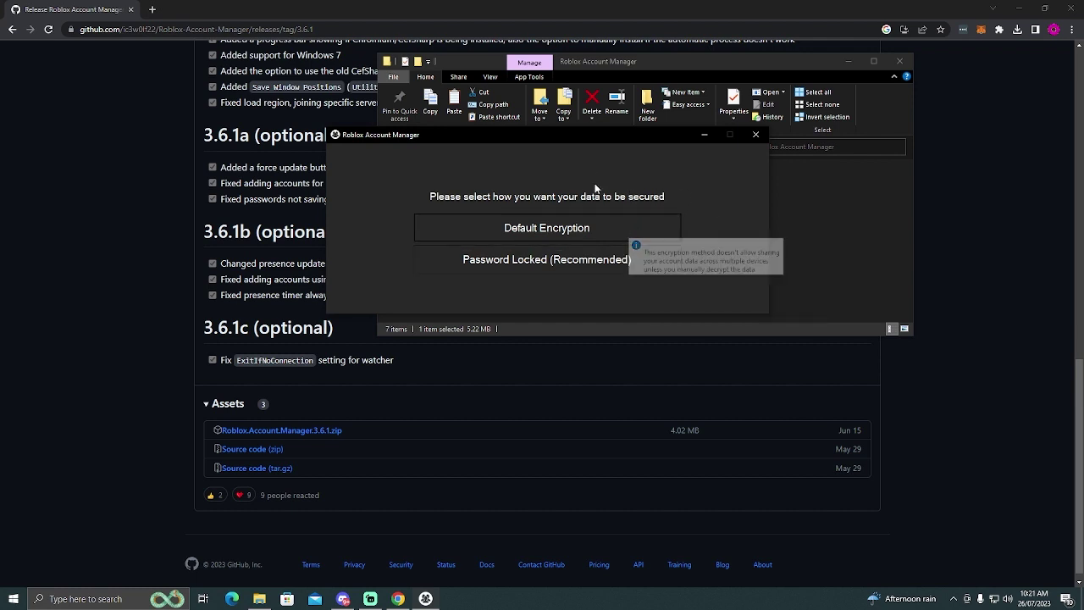
left_click(579, 230)
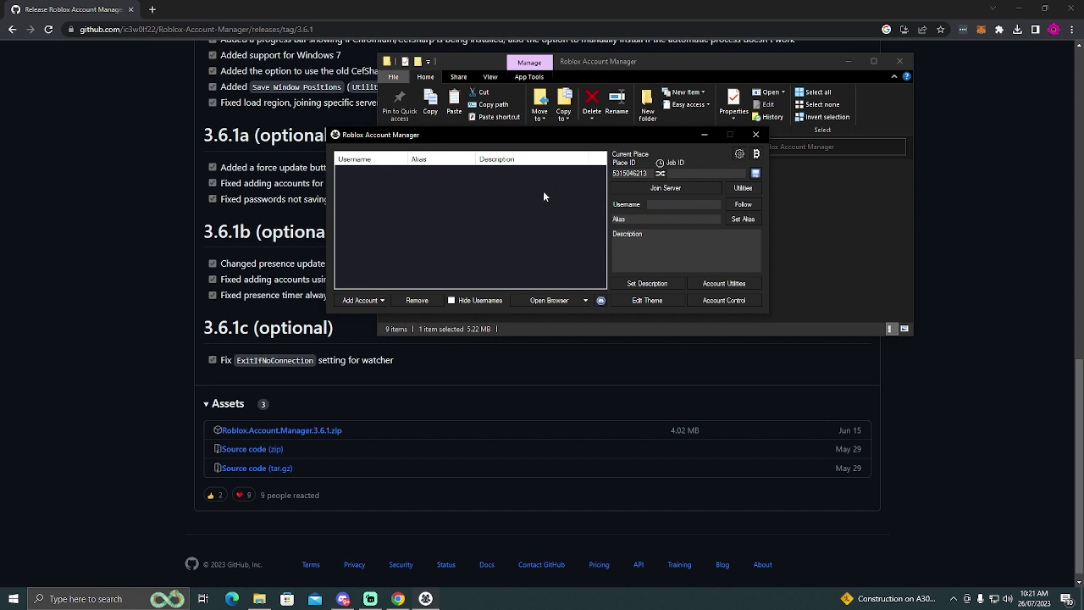
Step: Start adding an account and accept all cookies on the Roblox login page
left_click(372, 300)
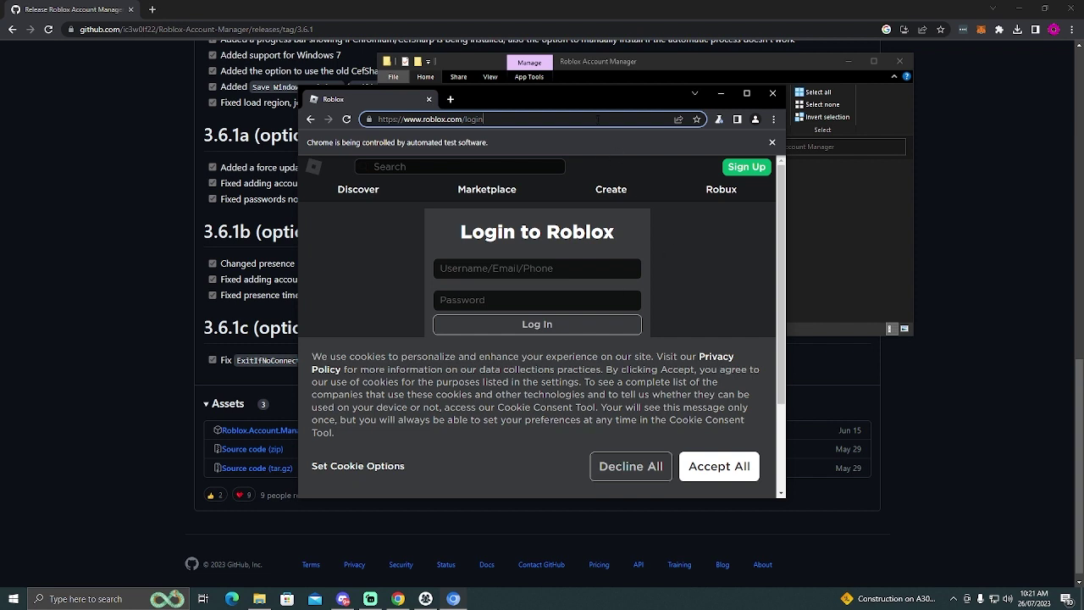
left_click(709, 466)
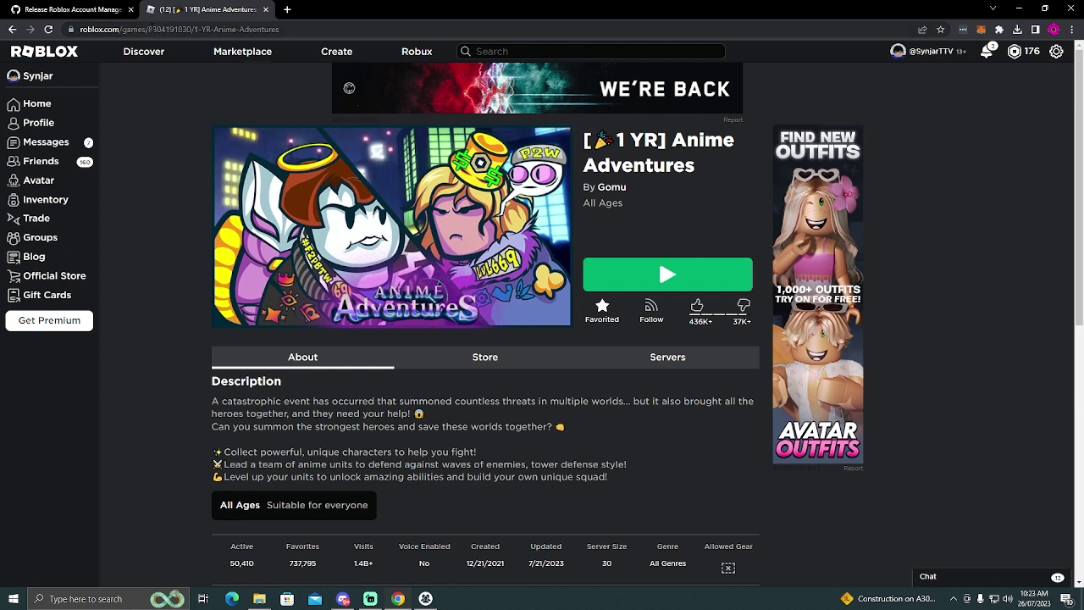
left_click(218, 29)
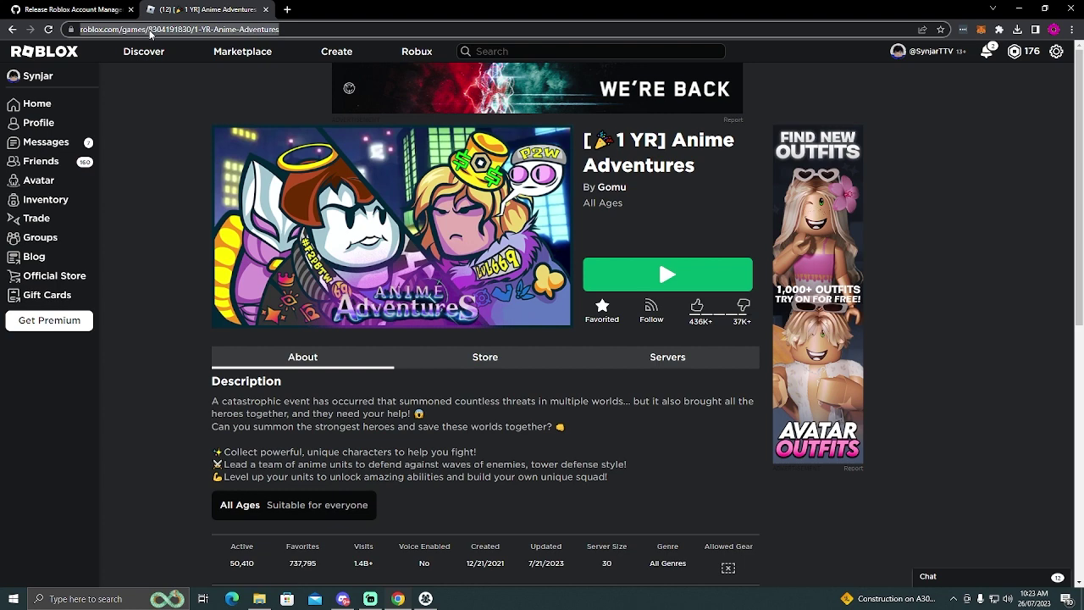
left_click(219, 29)
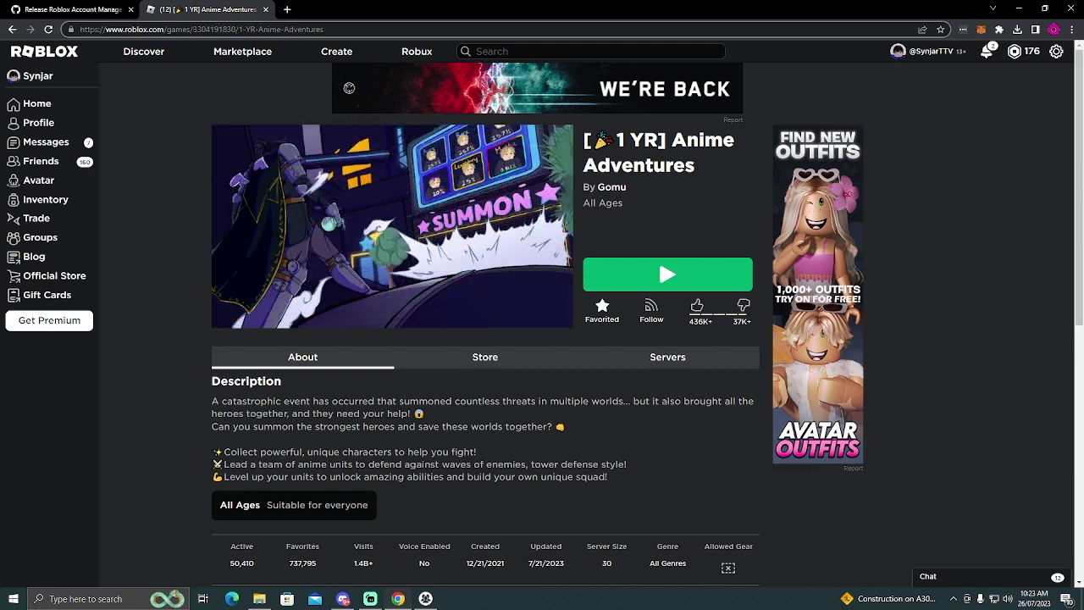
left_click_drag(193, 29, 237, 29)
key("ctrl+c")
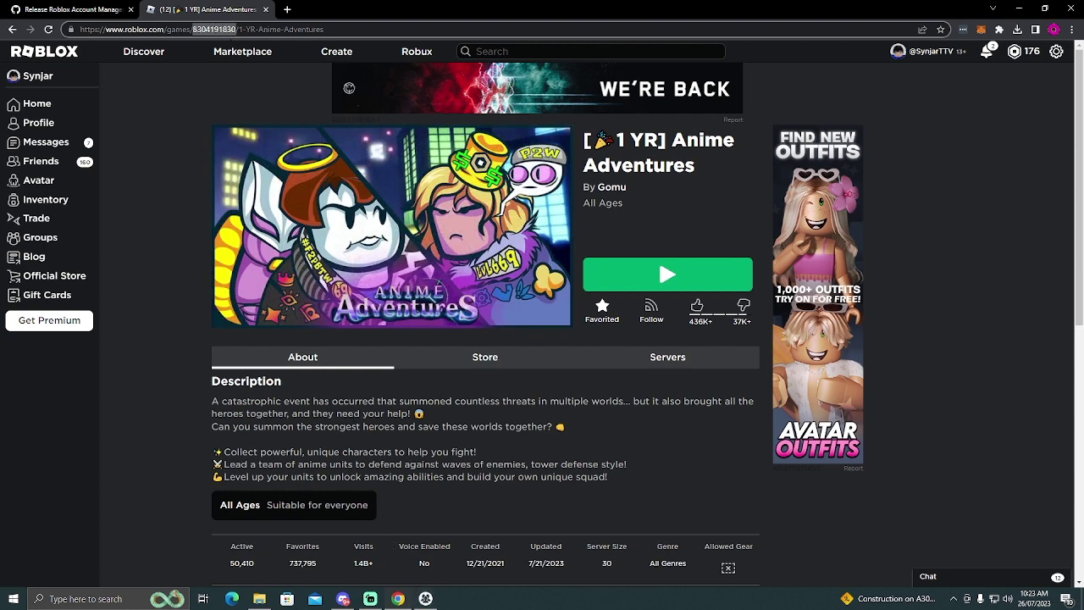
left_click(426, 598)
double_click(629, 173)
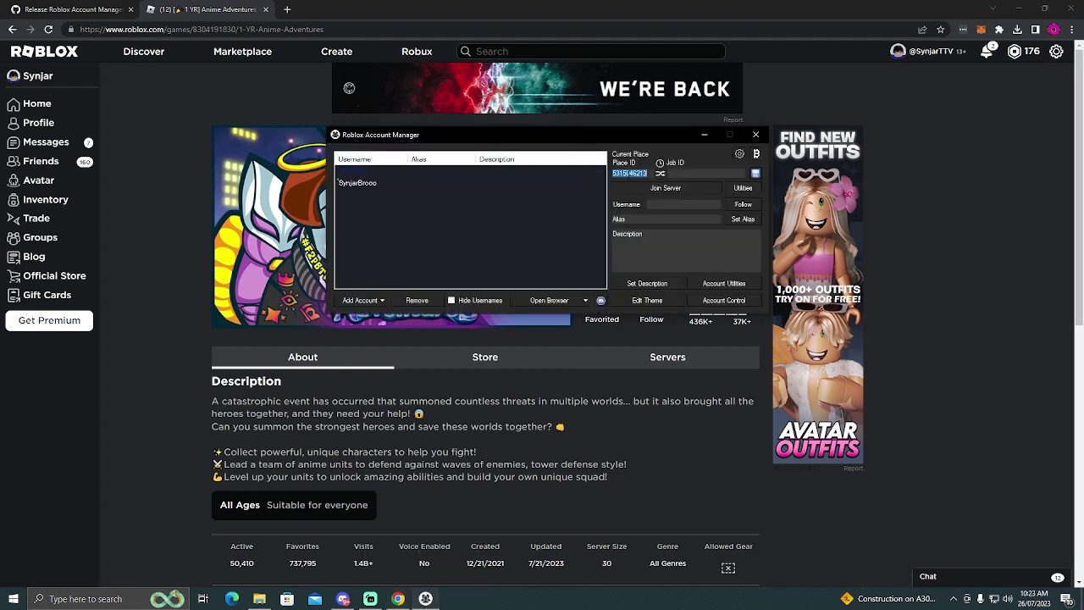
key("ctrl+v")
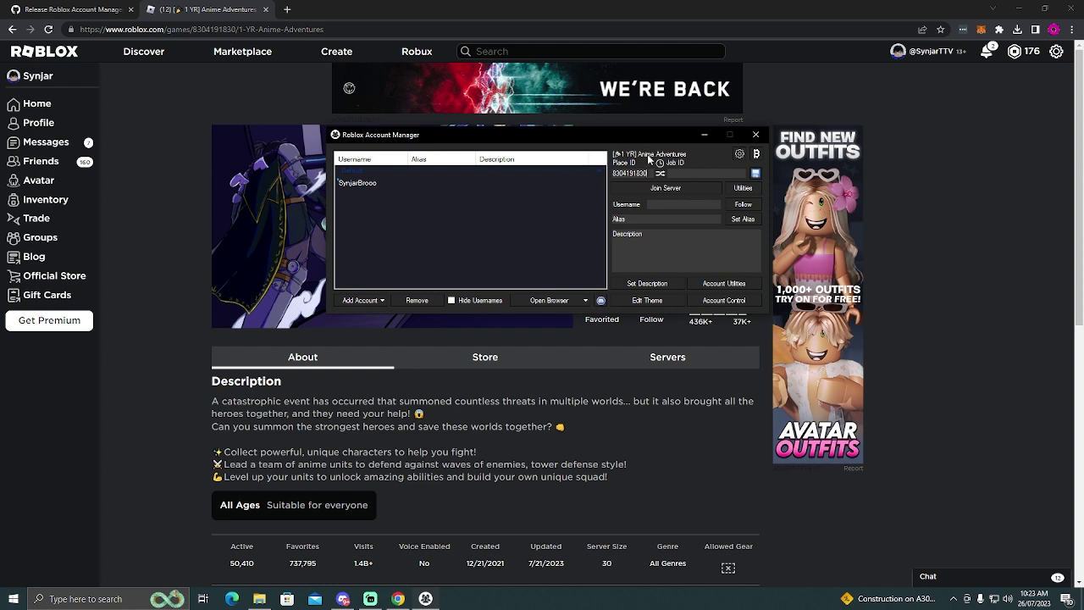
Step: Select the added account and enable Multi Roblox in the account manager's general settings
left_click(369, 186)
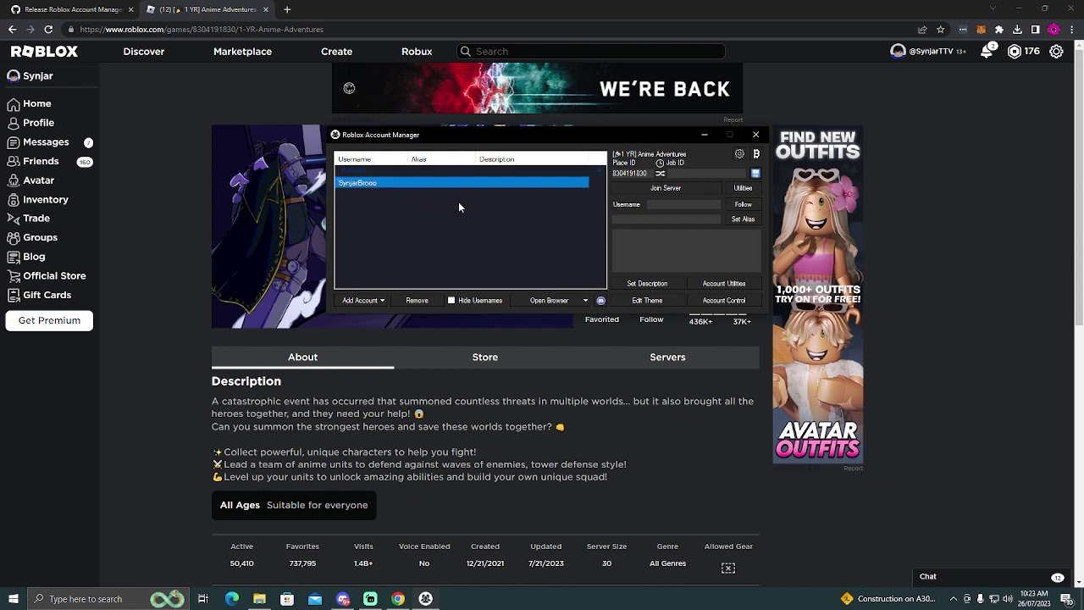
left_click(736, 153)
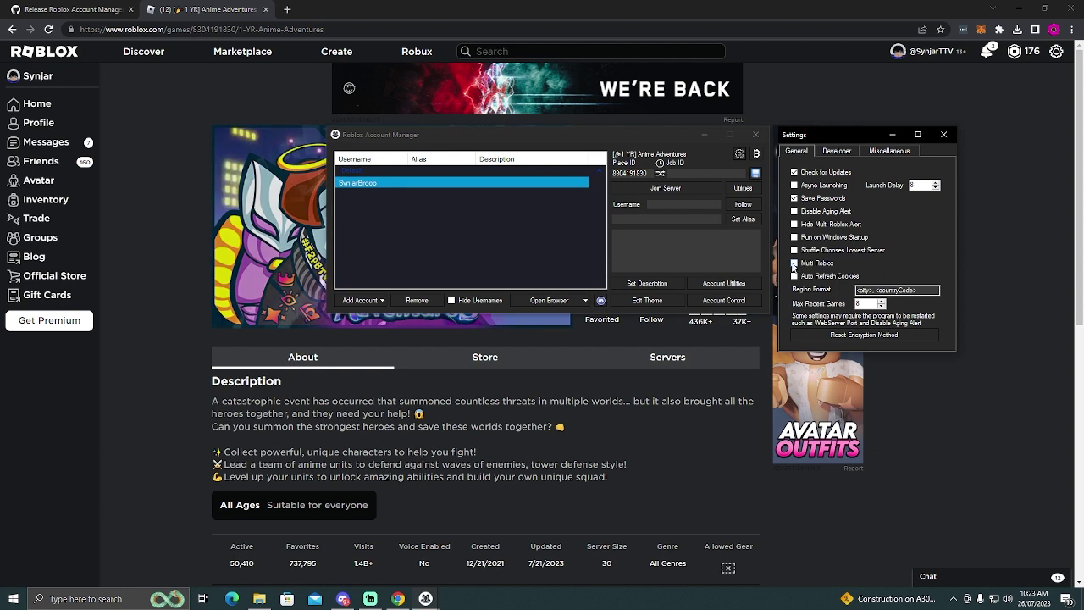
left_click(793, 263)
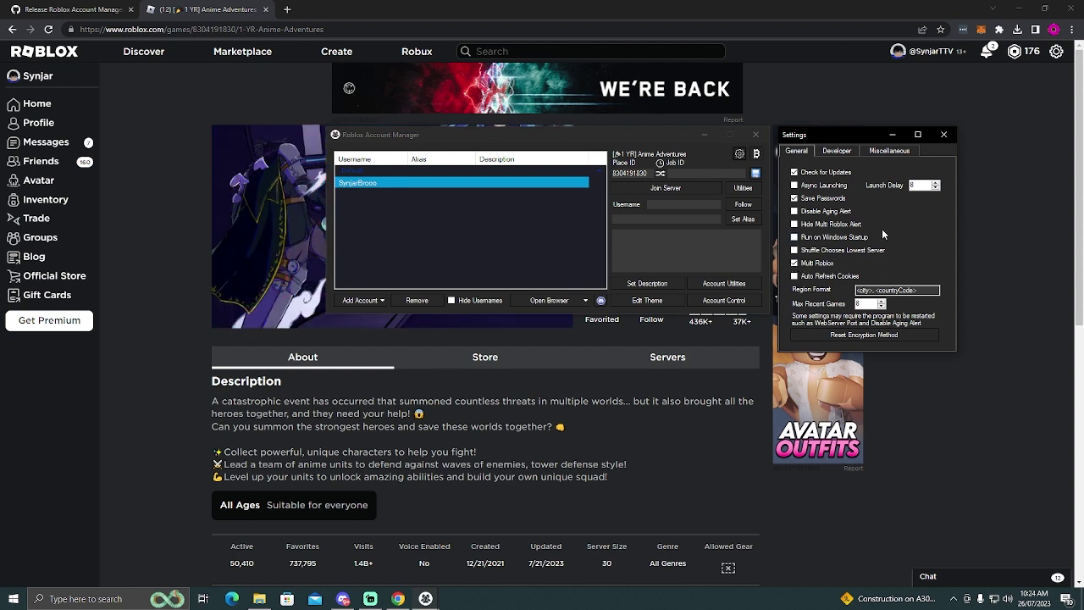
left_click(943, 135)
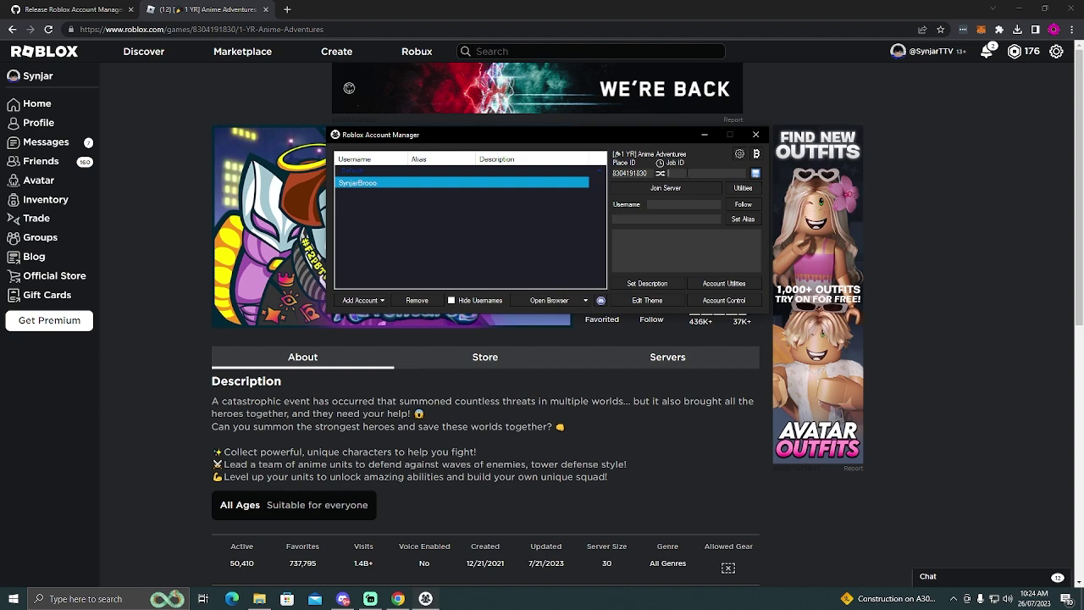
Step: Copy the link of the Anime Adventures private server "pog" and enter it as the Job ID in Roblox Account Manager
left_click(667, 356)
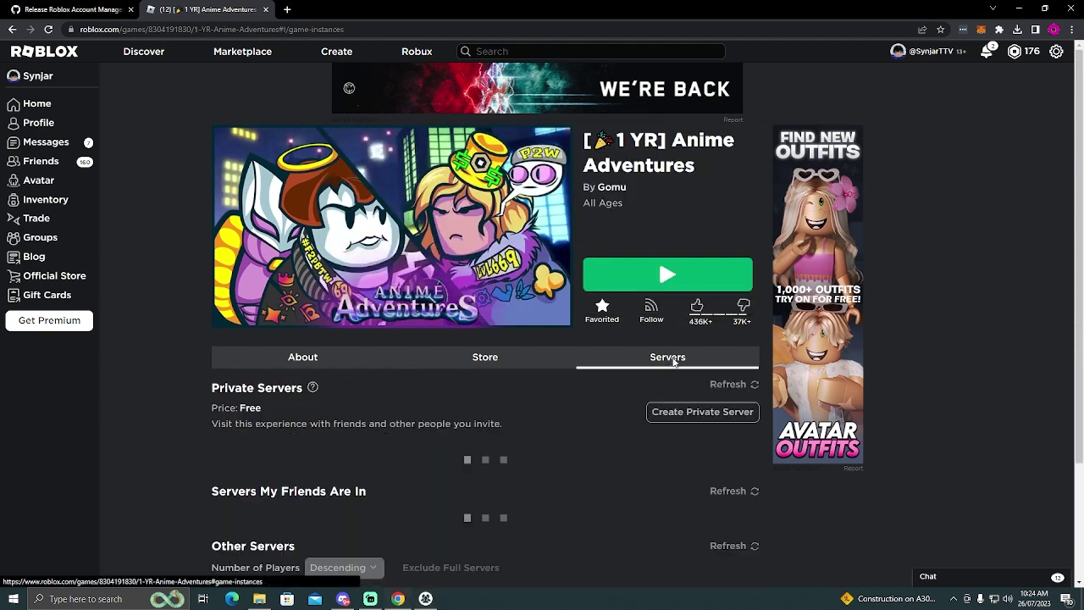
scroll(685, 381, "down", 2)
left_click(747, 298)
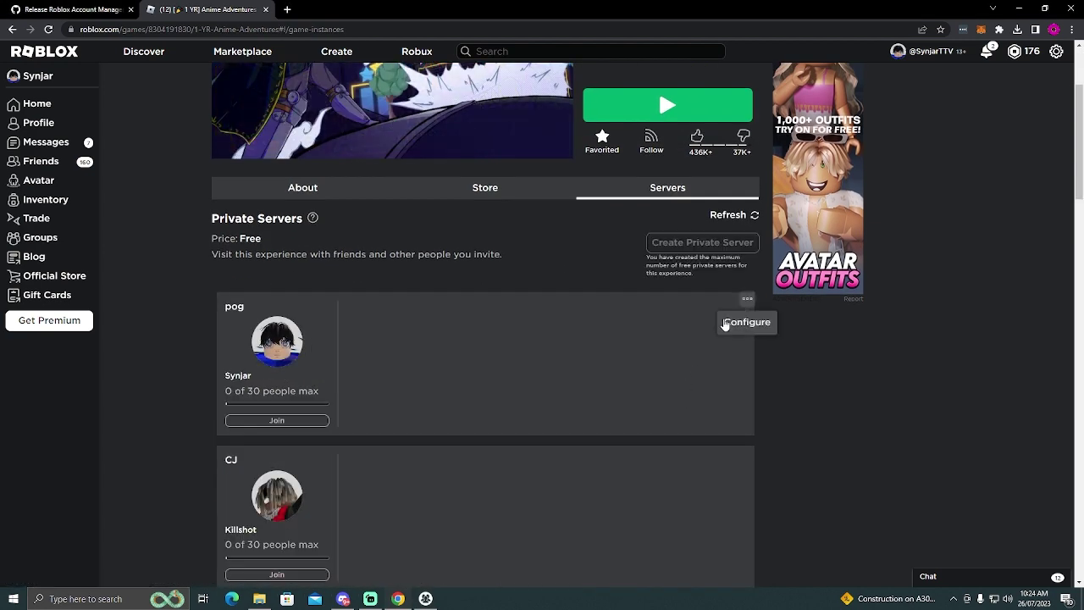
left_click(729, 323)
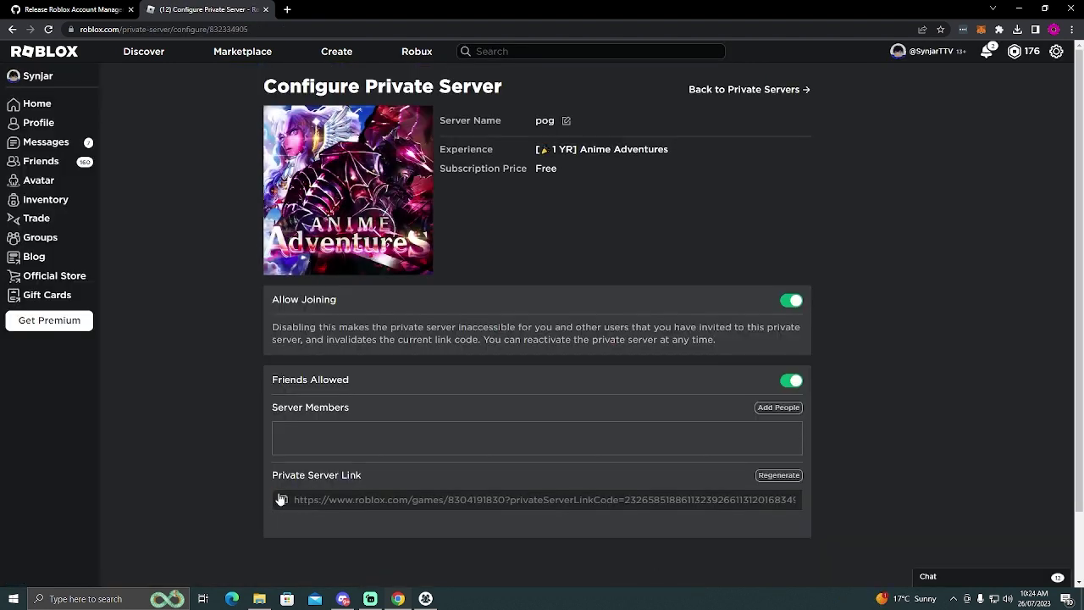
left_click(281, 500)
left_click(425, 599)
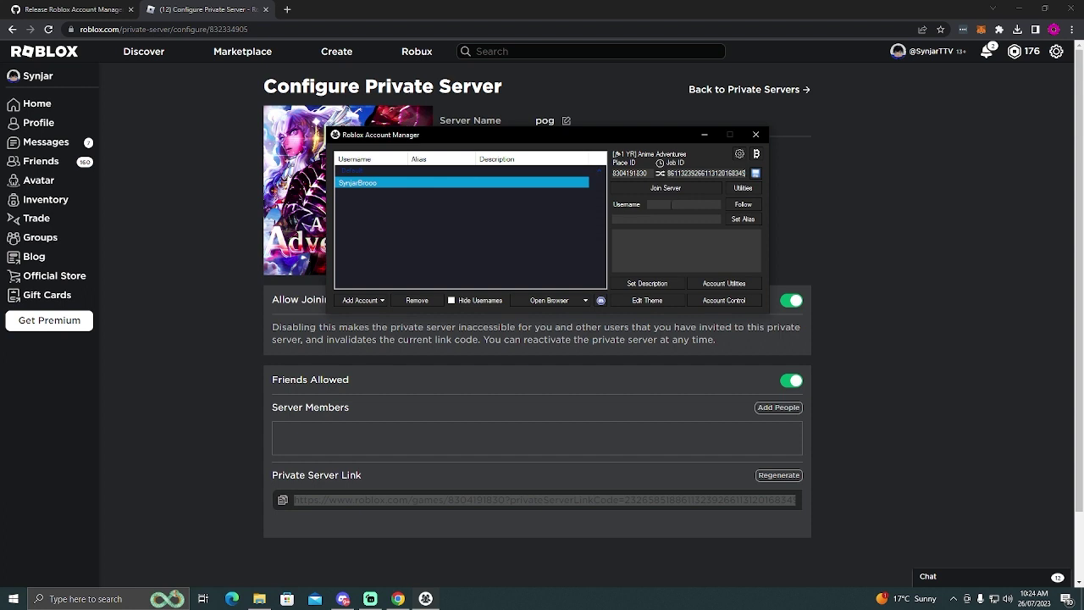
Step: Enter the main account's username as the player to follow
type("SynjarTTV")
left_click(560, 233)
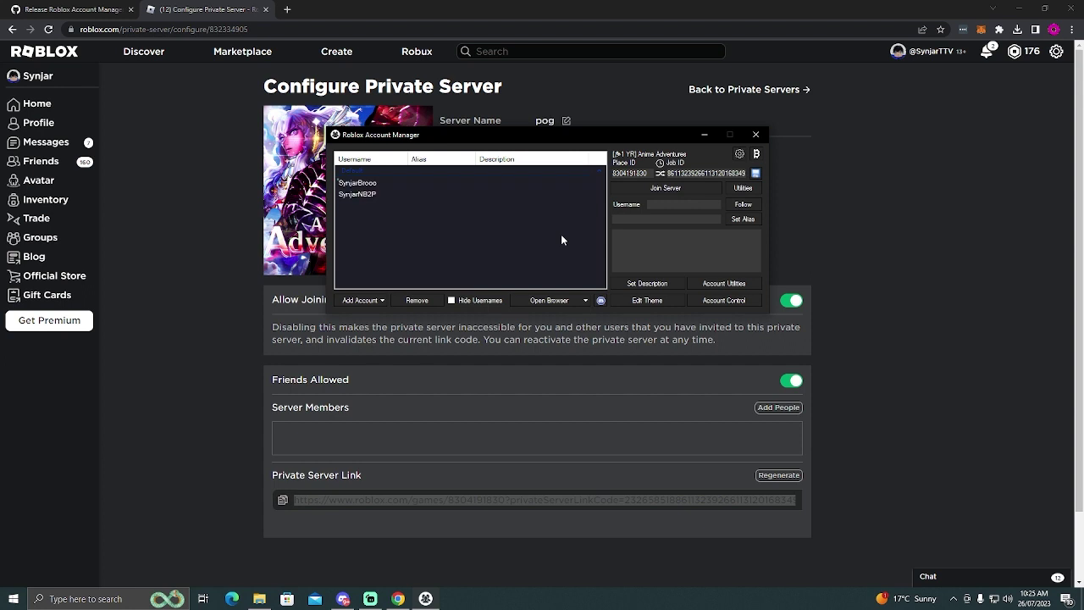
Step: Select both saved accounts and join the private server with them together
left_click(365, 183)
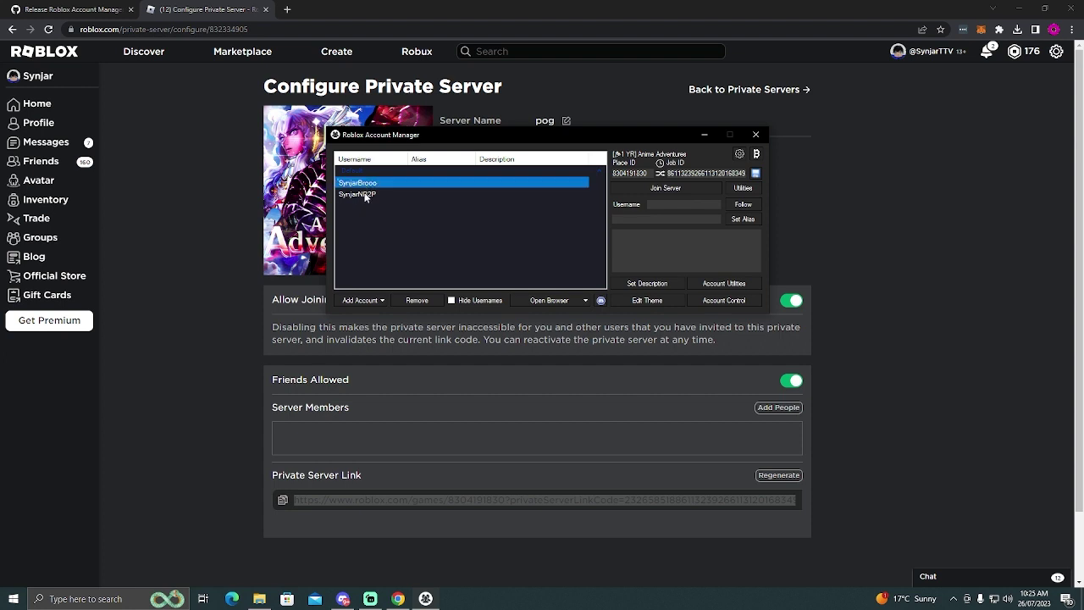
left_click(365, 194, "ctrl")
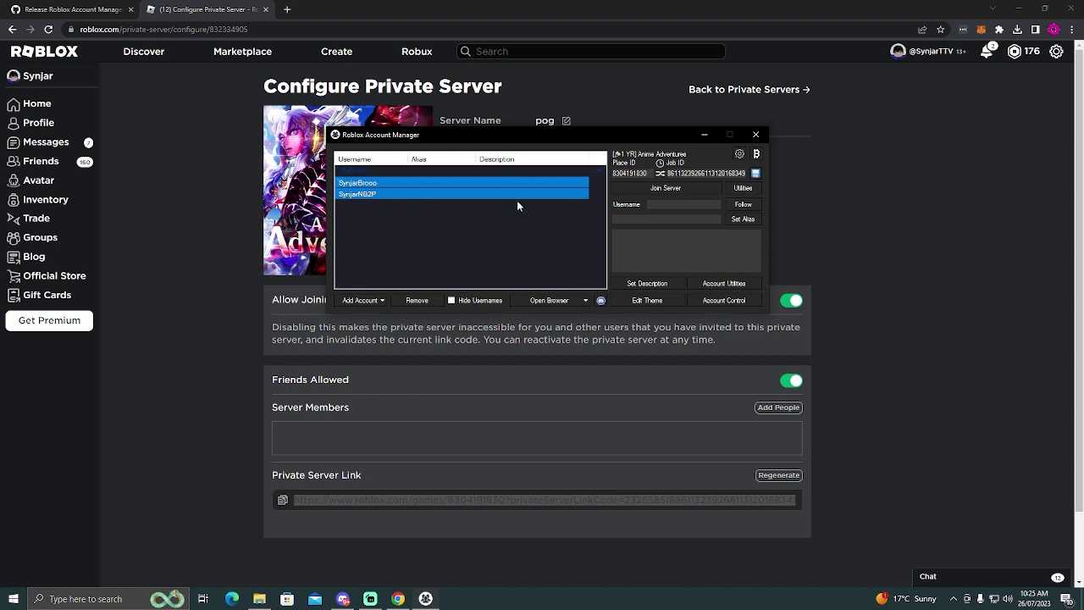
left_click(659, 188)
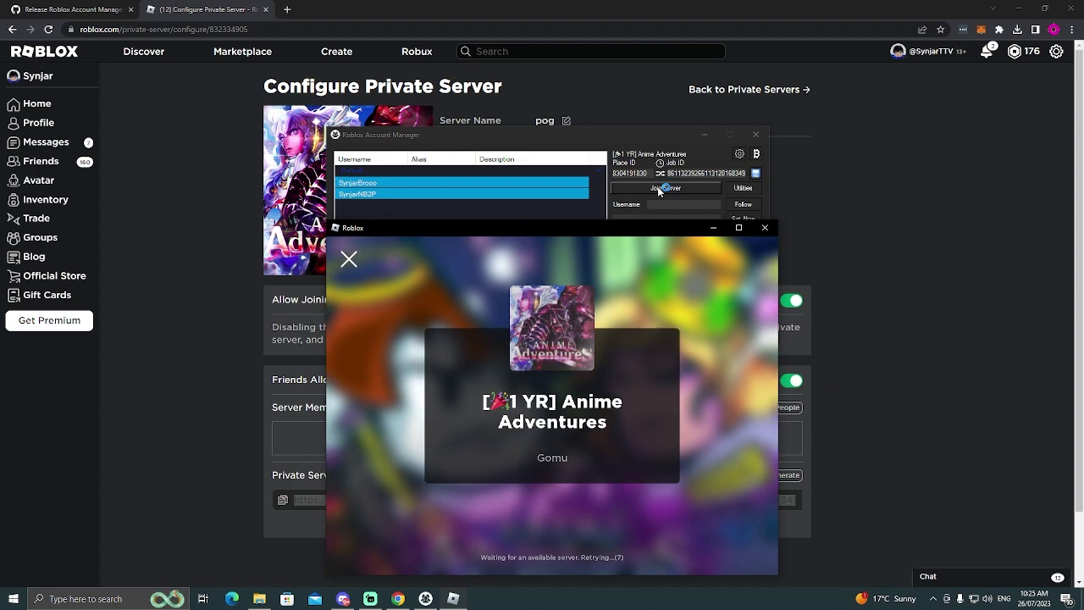
Step: Arrange the two Roblox game windows side by side and switch control between them
left_click_drag(563, 228, 400, 200)
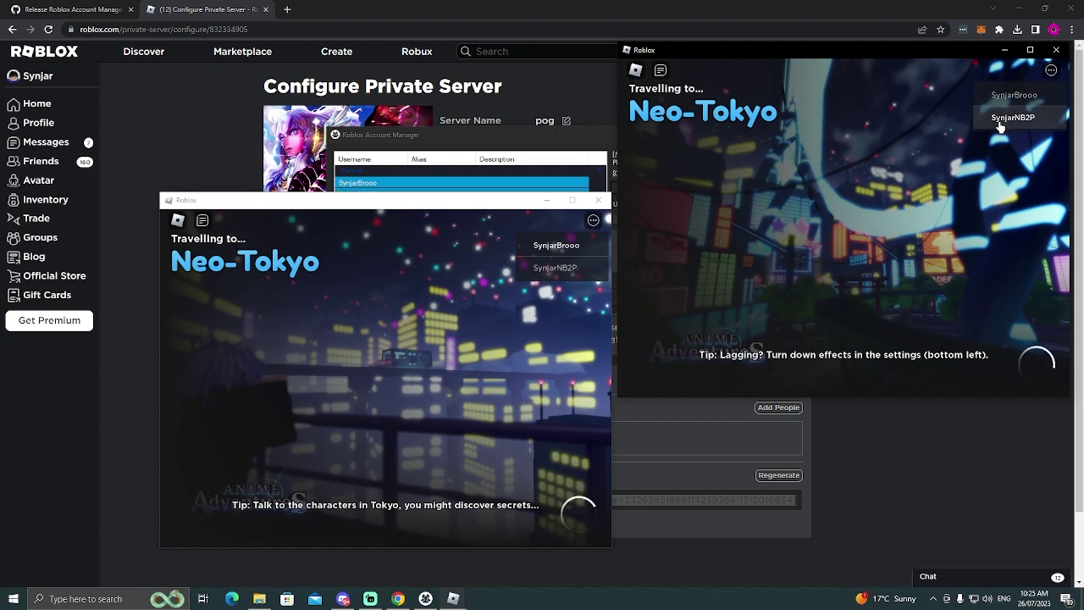
left_click(472, 209)
left_click_drag(472, 209, 450, 53)
left_click(759, 220)
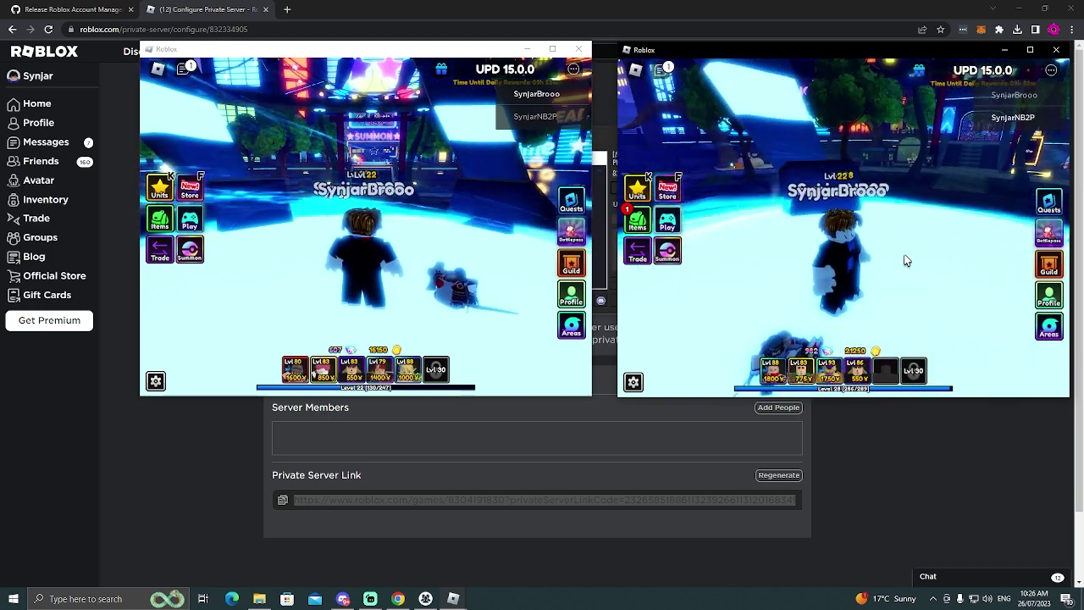
left_click(430, 266)
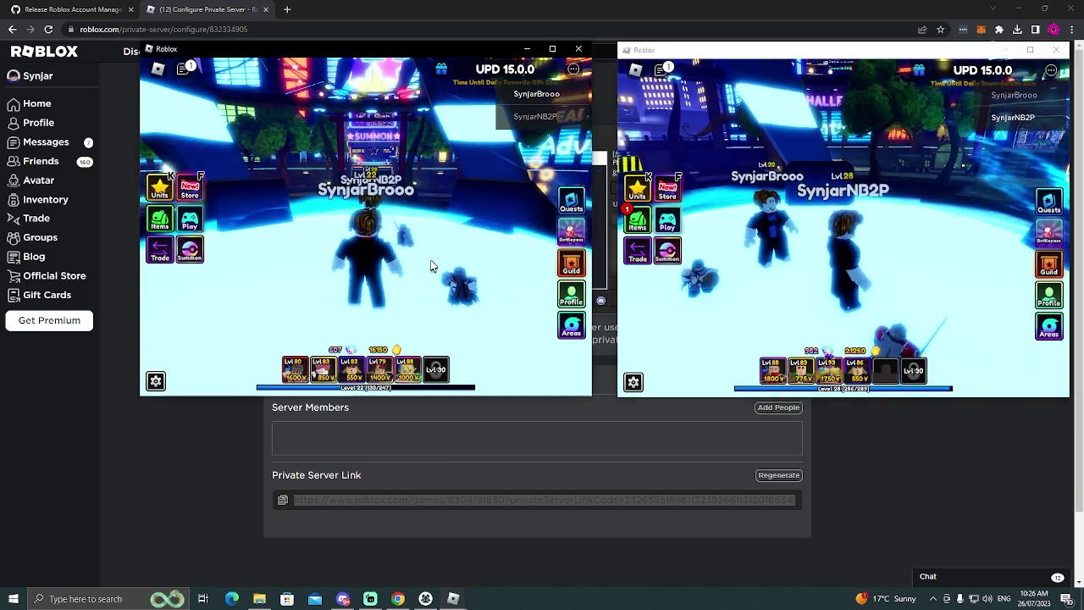